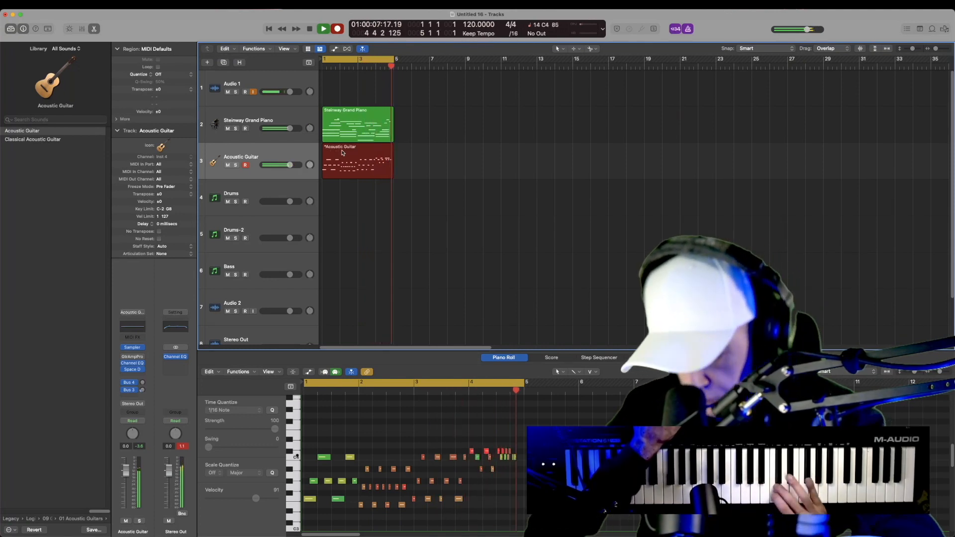
Step: Stop the Acoustic Guitar recording and quantize the notes in bar 1 to 1/16 Note
key("space")
scroll(417, 451, "up", 3)
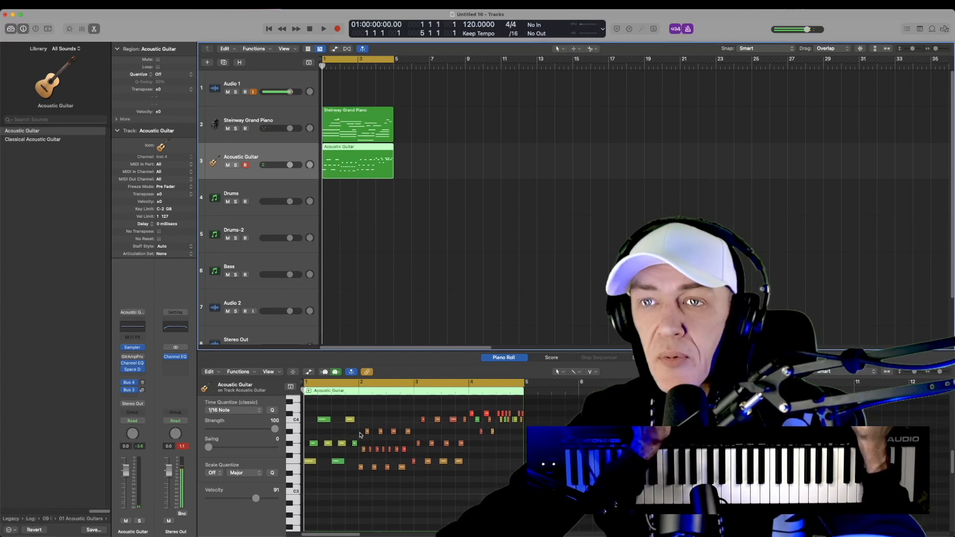
left_click_drag(355, 410, 294, 487)
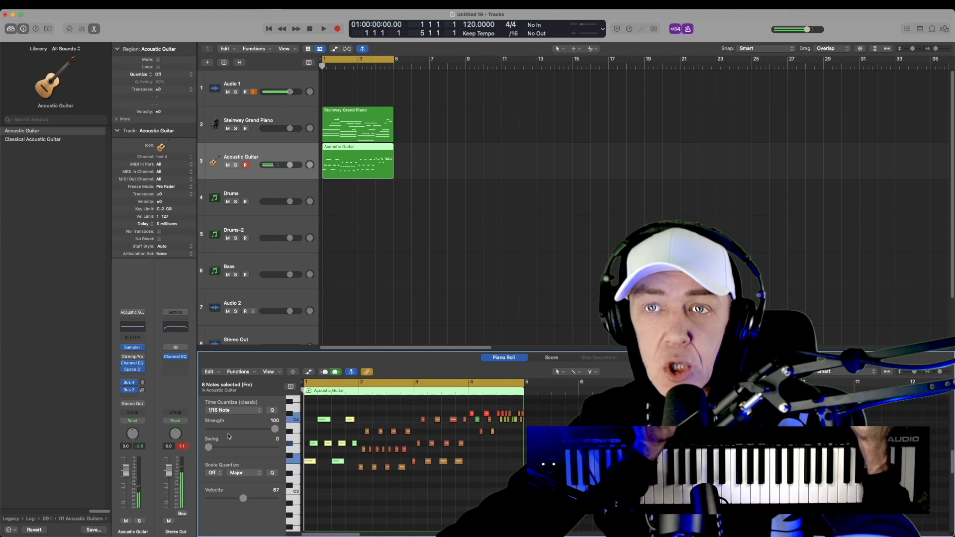
key("q")
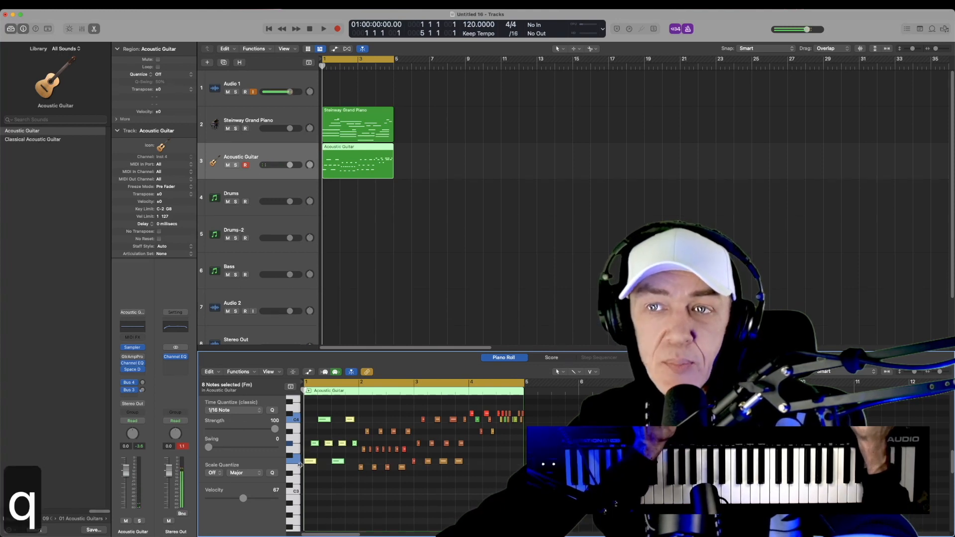
Step: Quantize the selected guitar notes in bar 1 to 1/8 Note and play back the result
left_click(244, 411)
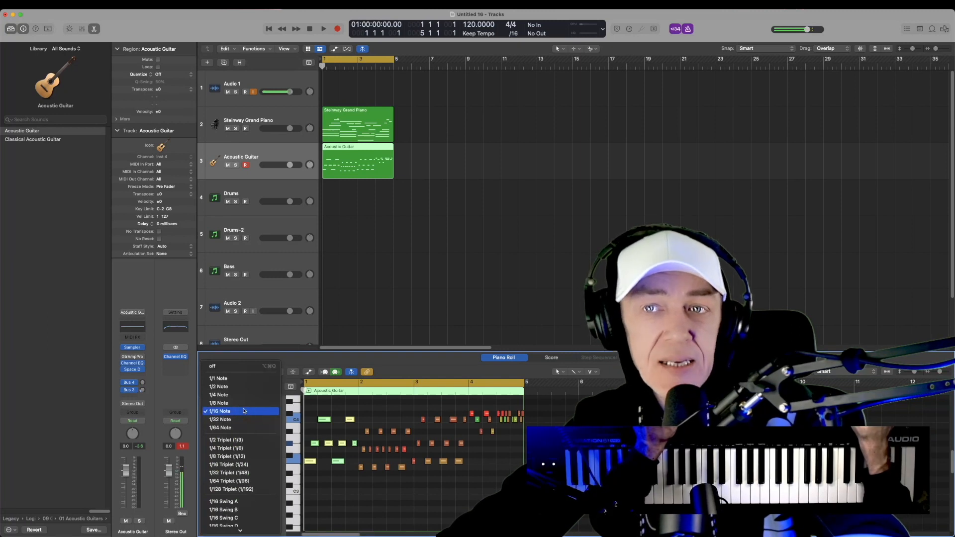
left_click(219, 402)
key("q")
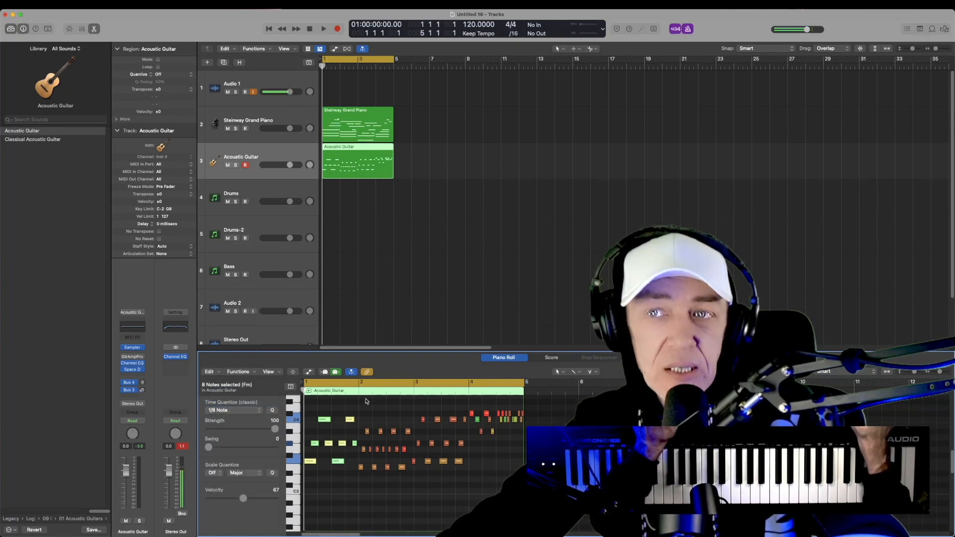
key("space")
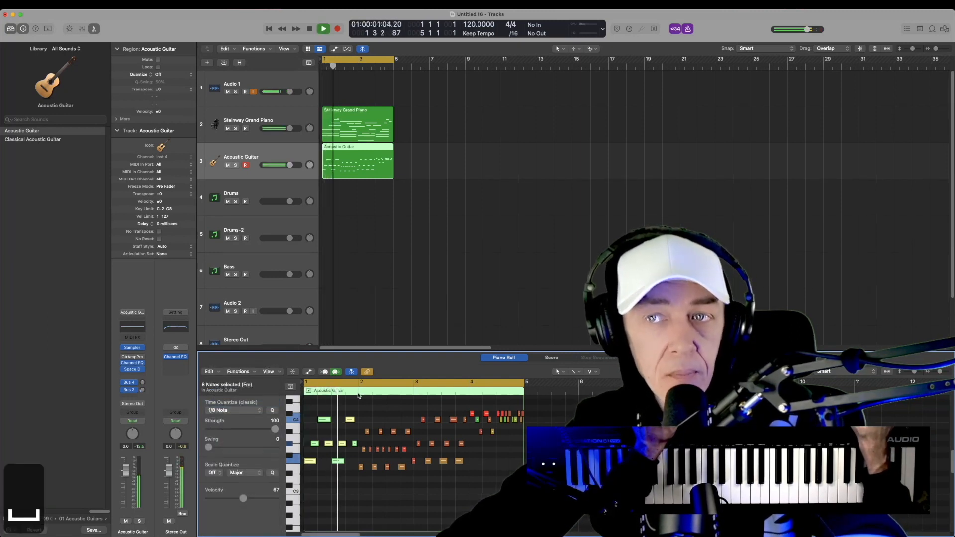
key("space")
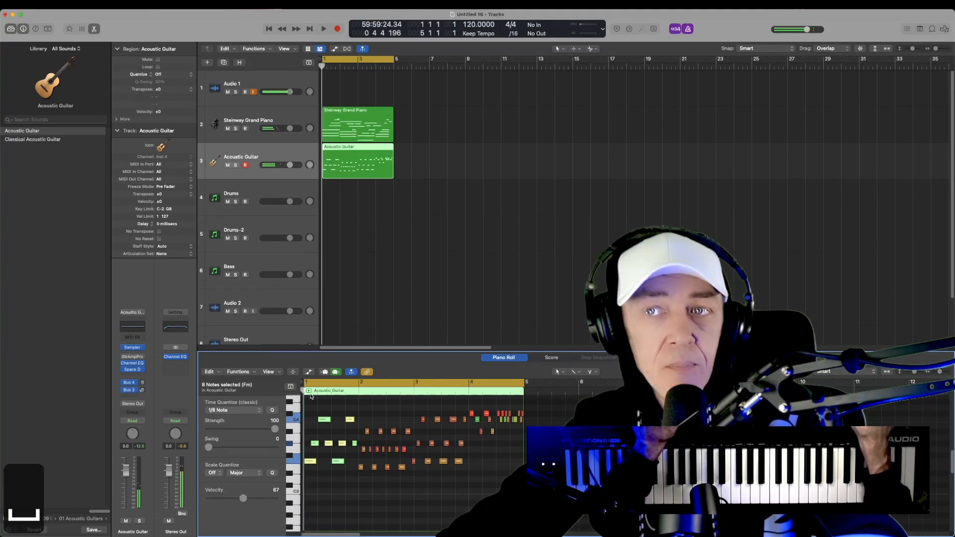
Step: Move the four-bar cycle range to start at bar 2 and play back the guitar part there
left_click_drag(306, 383, 388, 390)
key("space")
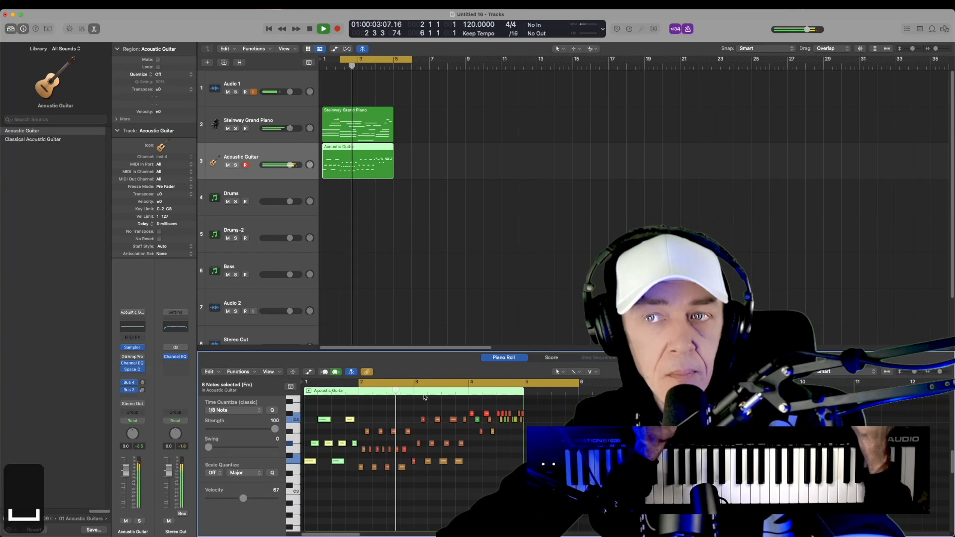
key("space")
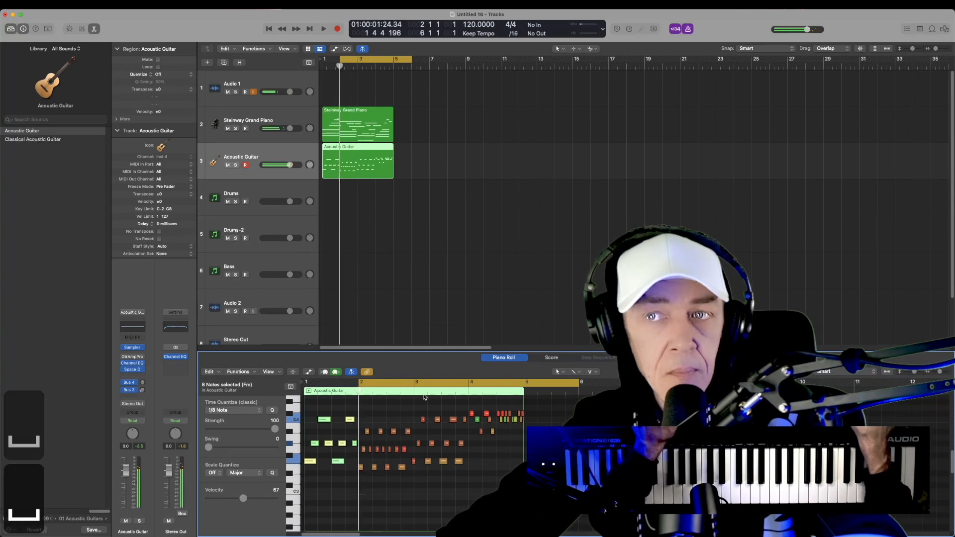
Step: Nudge the short F3 guitar note at the end of bar 2 onto the start of bar 3
left_click(413, 463)
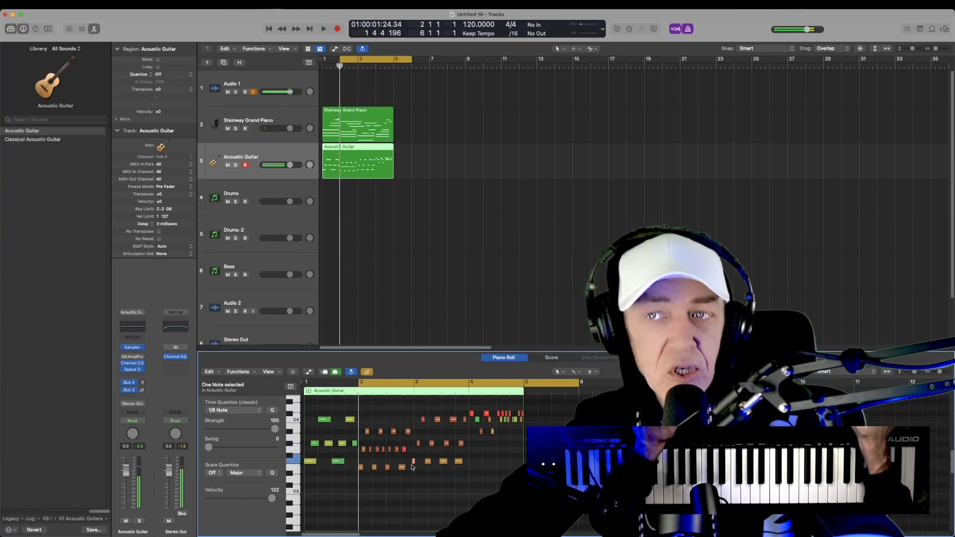
left_click_drag(414, 464, 416, 464)
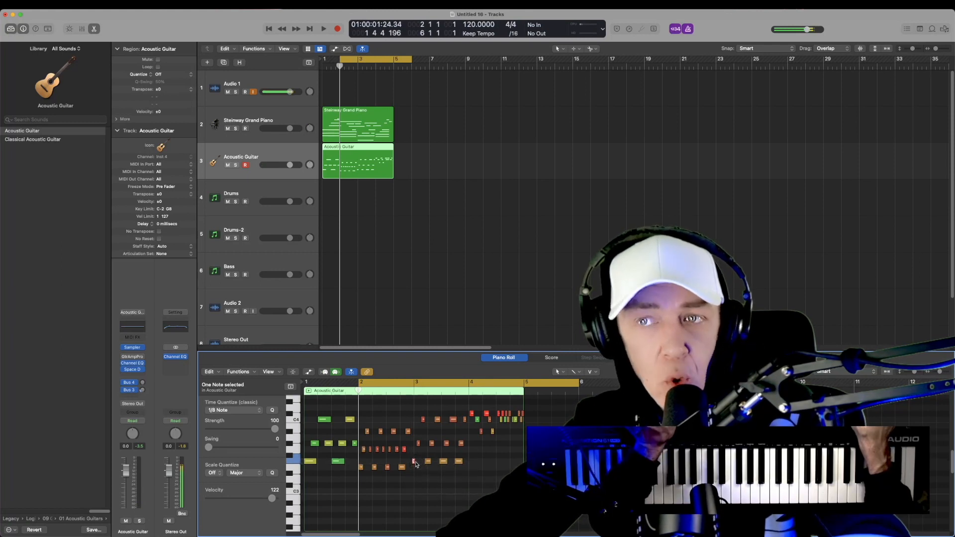
right_click(415, 463)
left_click(408, 462)
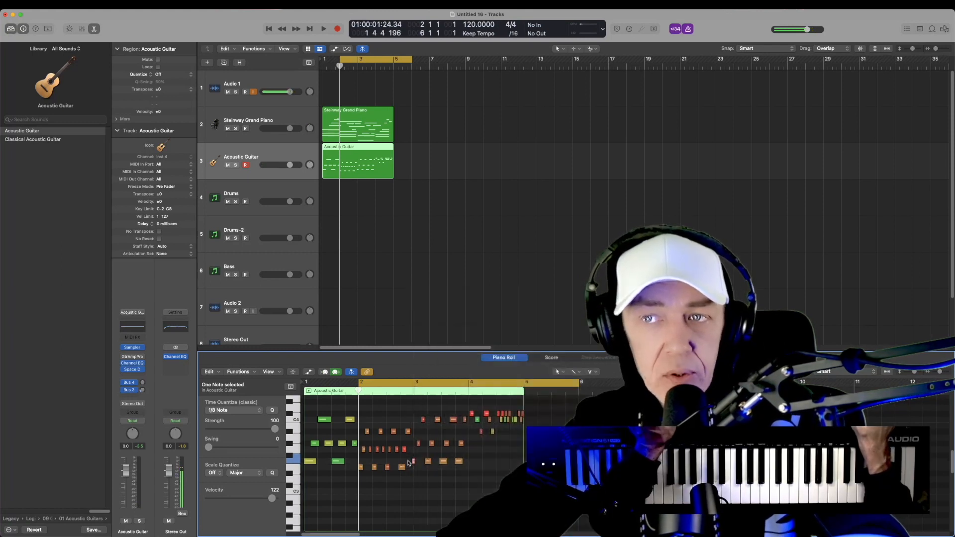
left_click(413, 464)
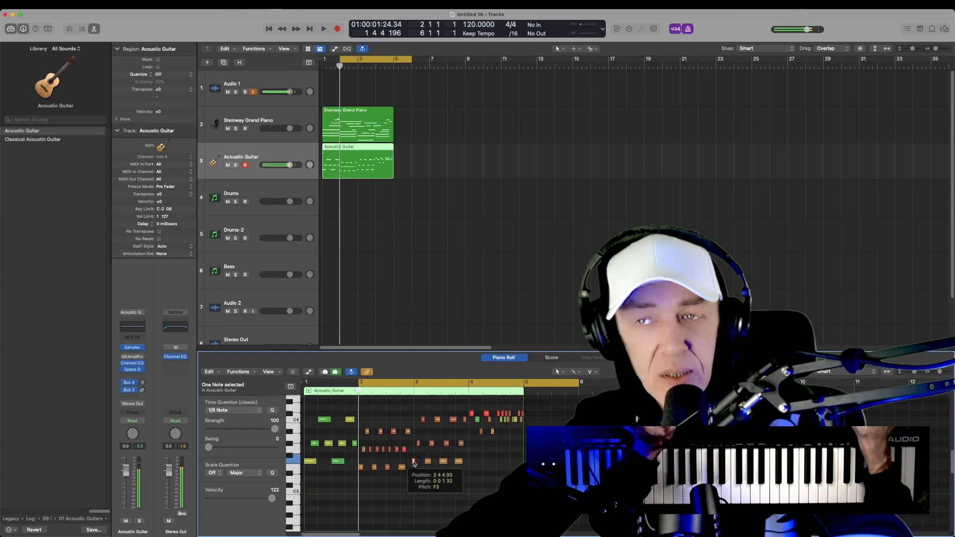
Step: Quantize the guitar notes in bar 2 to 1/16 Note and play back the result
left_click_drag(414, 463, 362, 421)
left_click(229, 411)
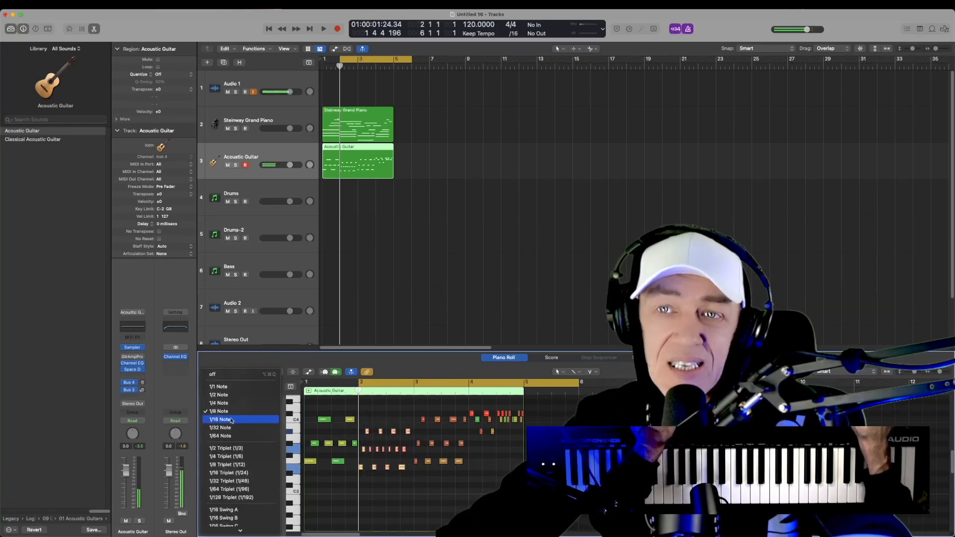
left_click(231, 423)
key("q")
key("space")
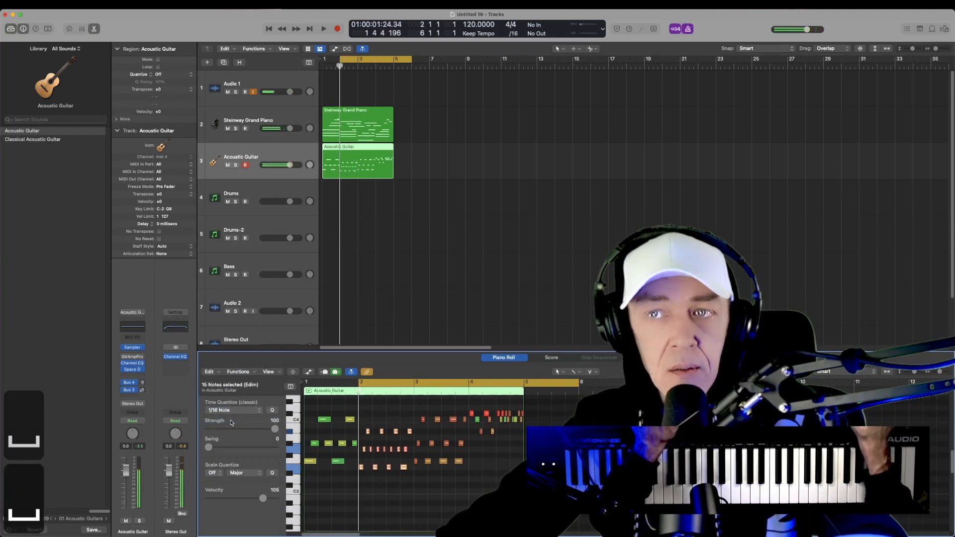
key("space")
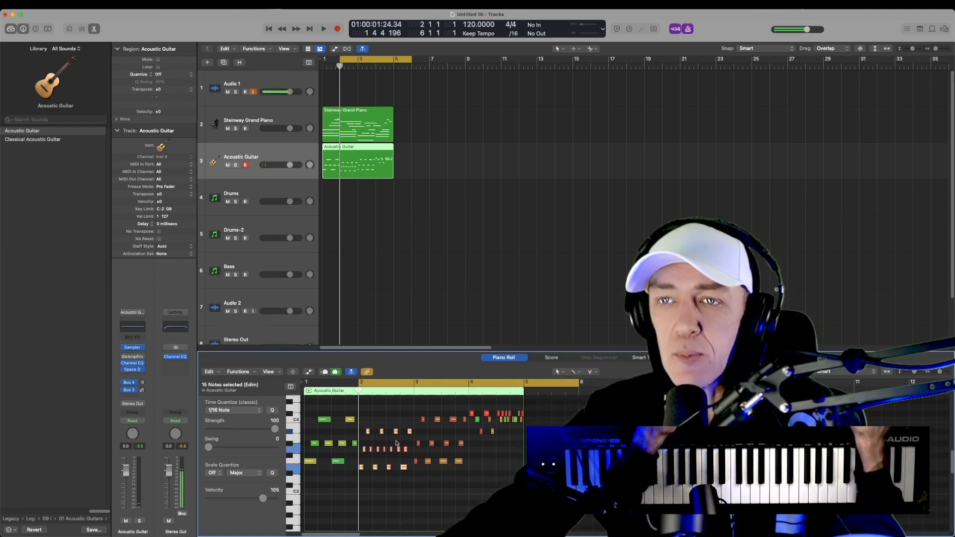
Step: Move the cycle range back to bar 1 and play the guitar part from the start
left_click_drag(375, 384, 313, 387)
key("space")
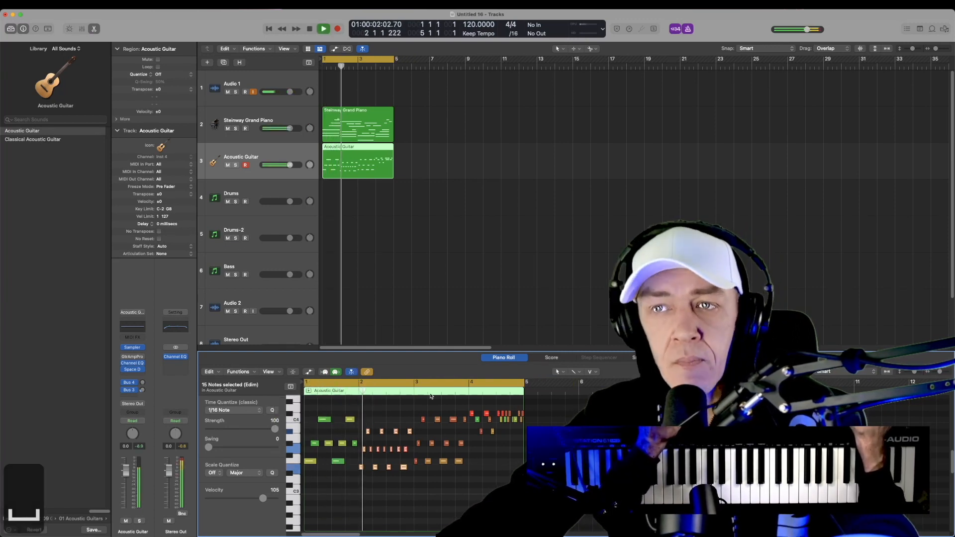
key("space")
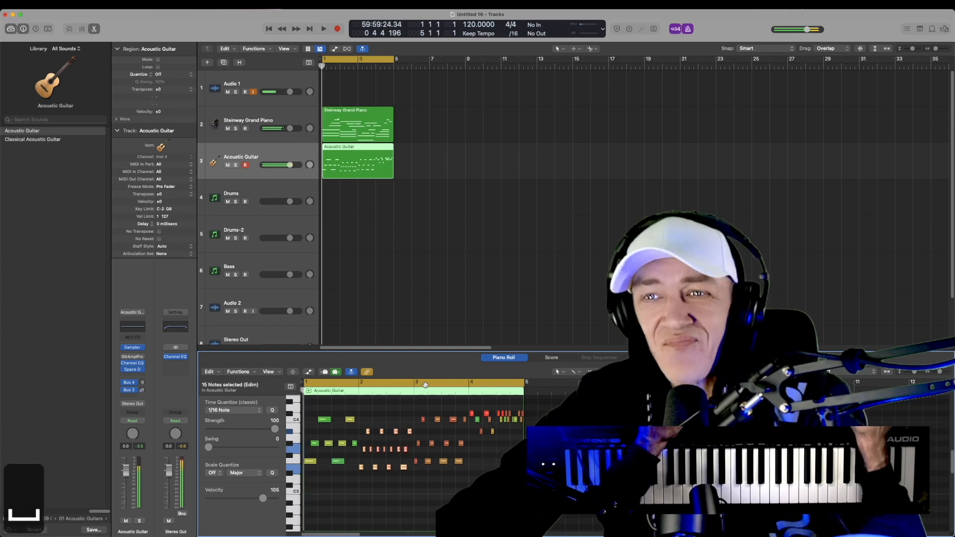
Step: Move the cycle range to start at bar 3 and listen to the guitar notes there
left_click_drag(377, 380, 485, 383)
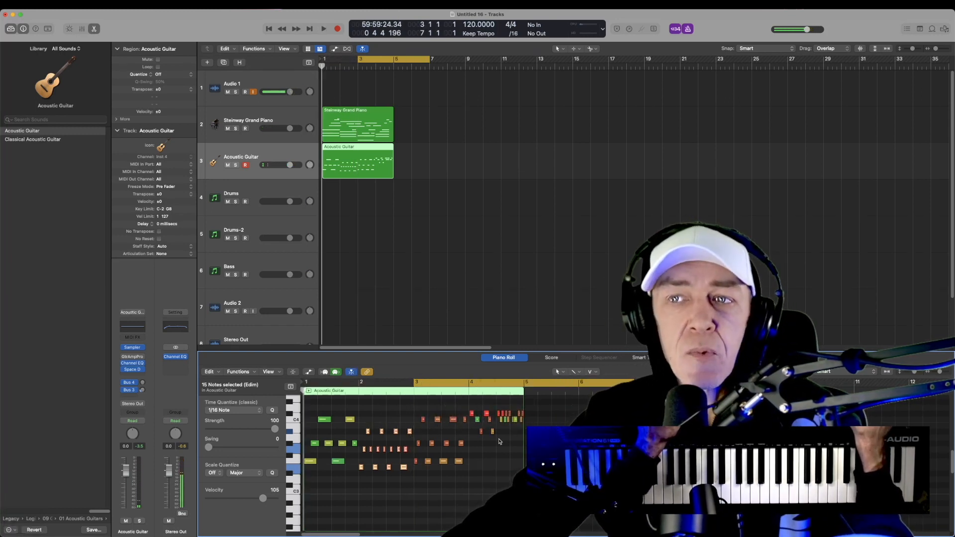
key("space")
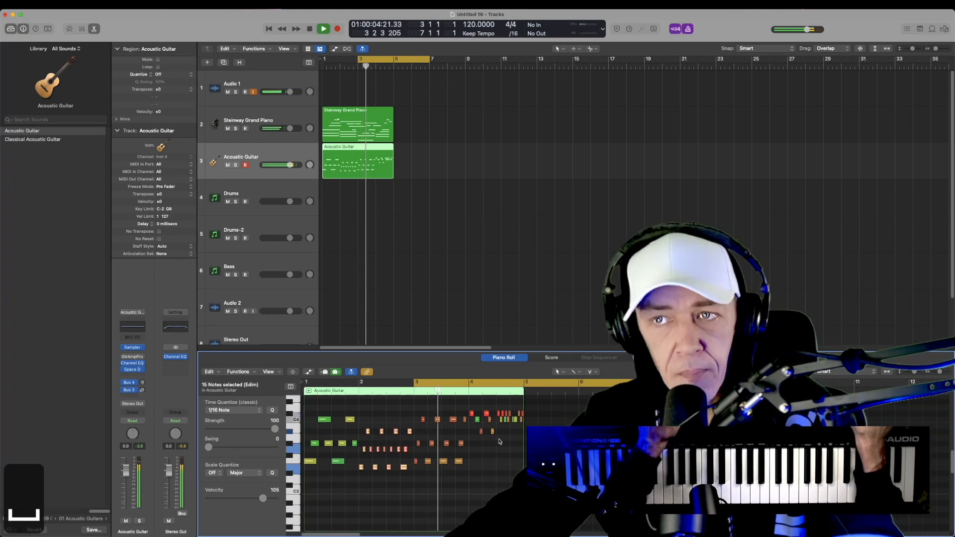
key("space")
Step: Quantize the guitar notes in bar 3 to 1/8 Triplet (1/12) and play back the result
left_click_drag(465, 410, 417, 487)
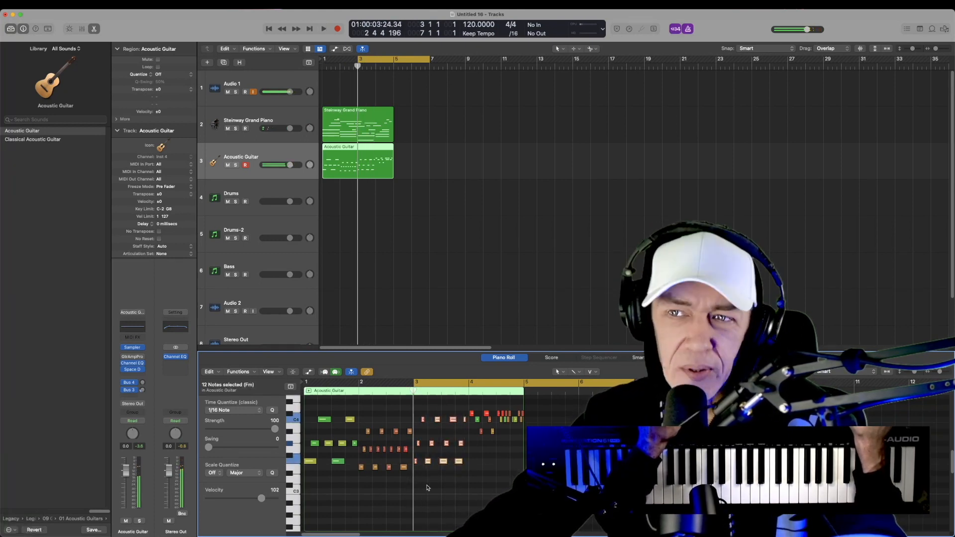
left_click(248, 409)
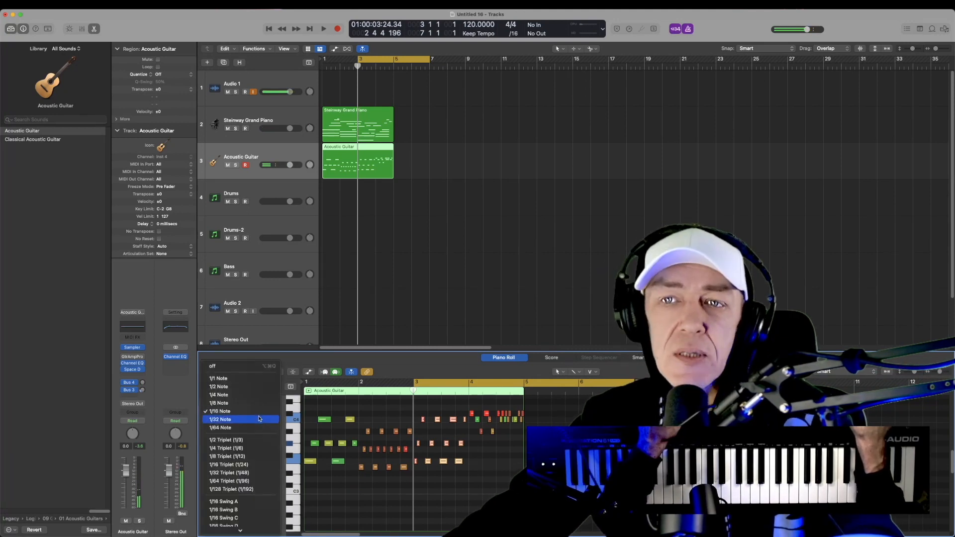
left_click(264, 457)
key("space")
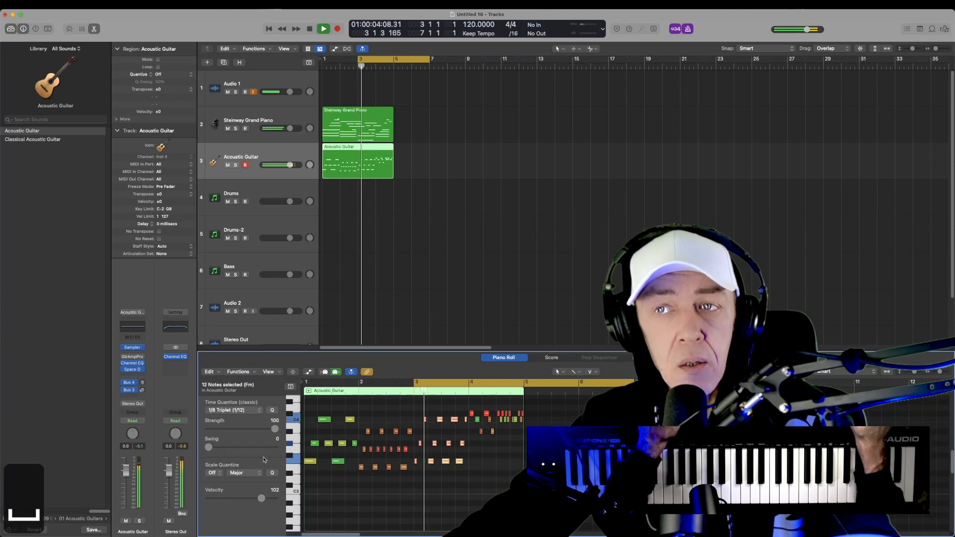
key("space")
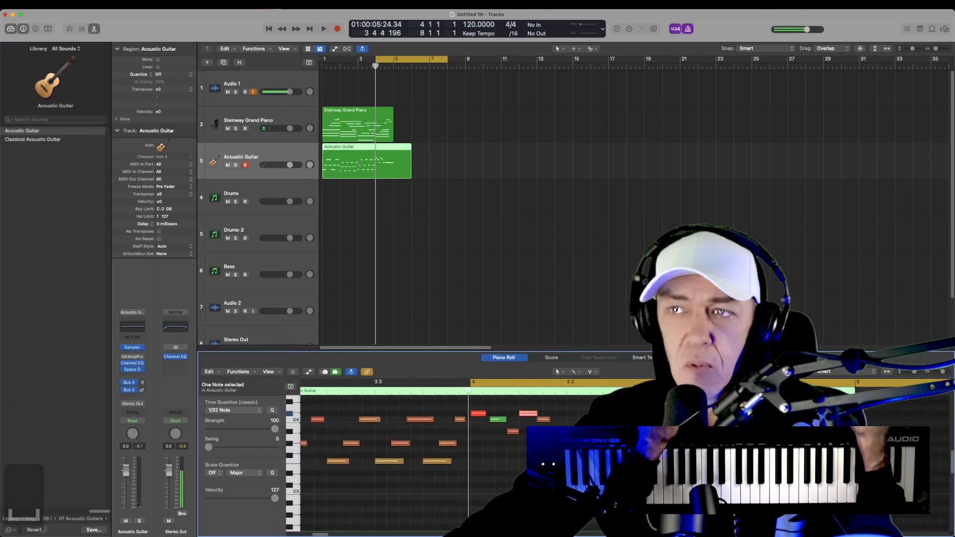
Step: Play the Acoustic Guitar part through the four-bar cycle with the piano muted
key("space")
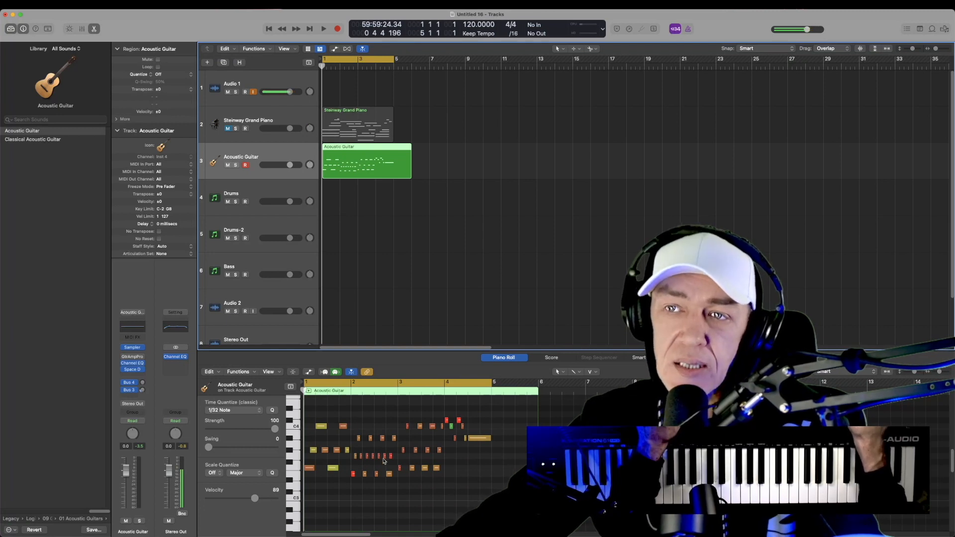
key("space")
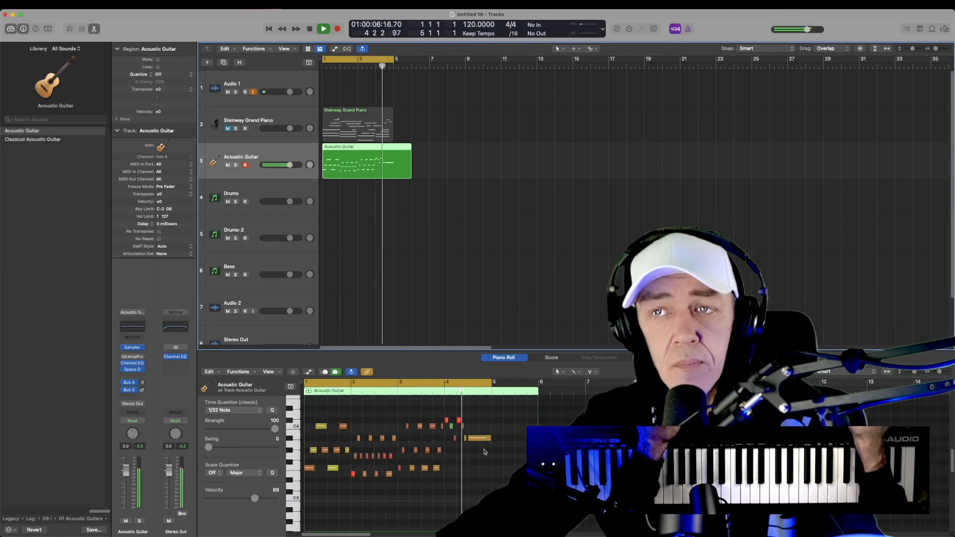
key("space")
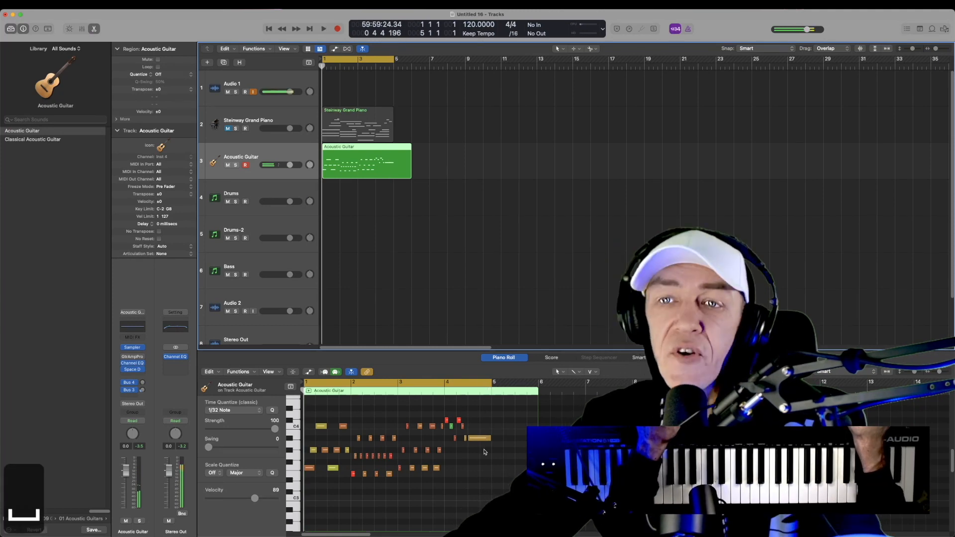
Step: Select all notes in the Acoustic Guitar region and quantize them to 1/8 Swing F
key("super+a")
left_click(261, 412)
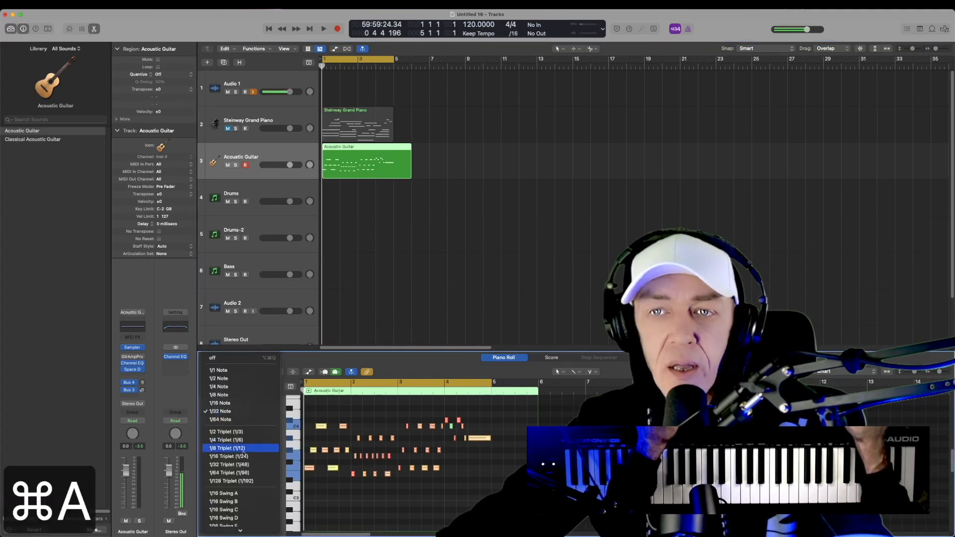
left_click(253, 501)
left_click(245, 463)
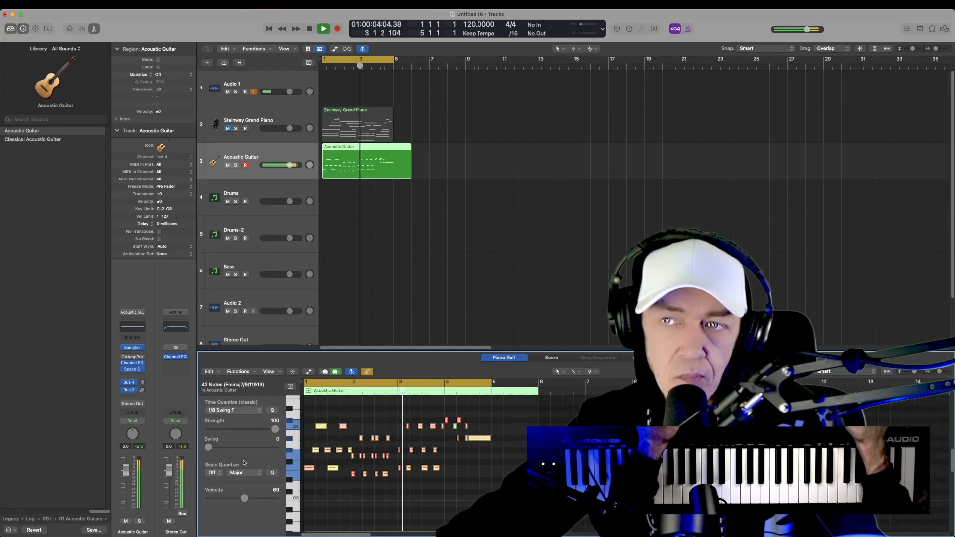
left_click(233, 410)
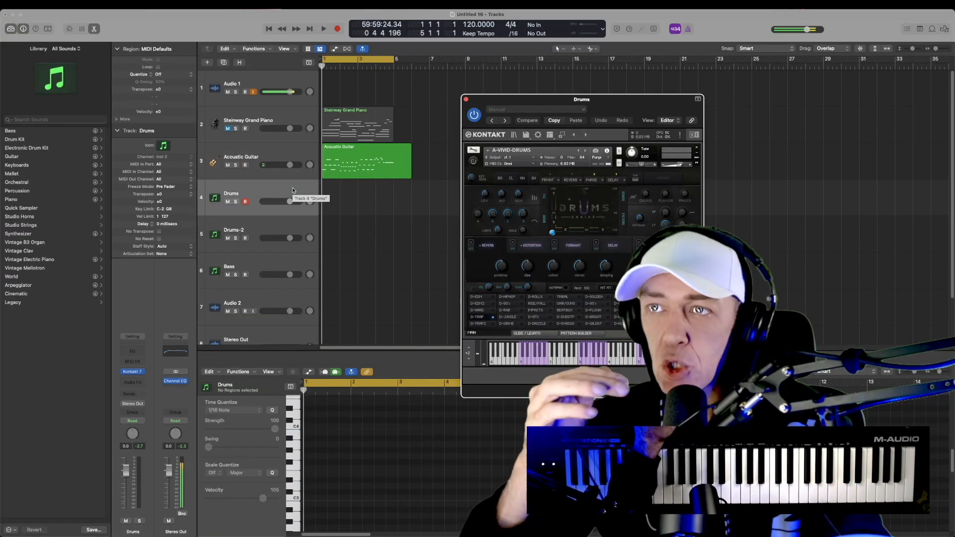
Step: Undo the last change and record a repeated-note pattern on the Drums track across bars 1 to 4
key("super+z")
key("BackSpace")
key("r")
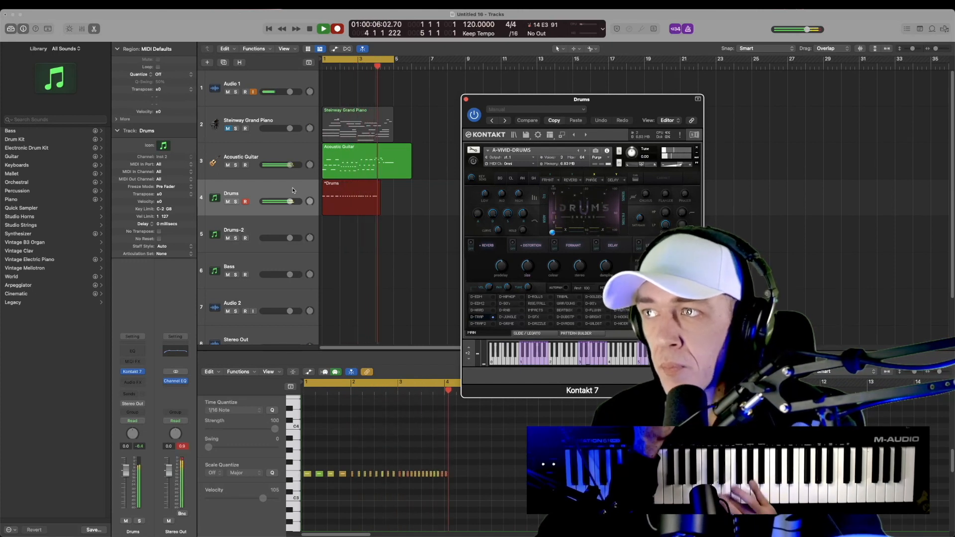
key("space")
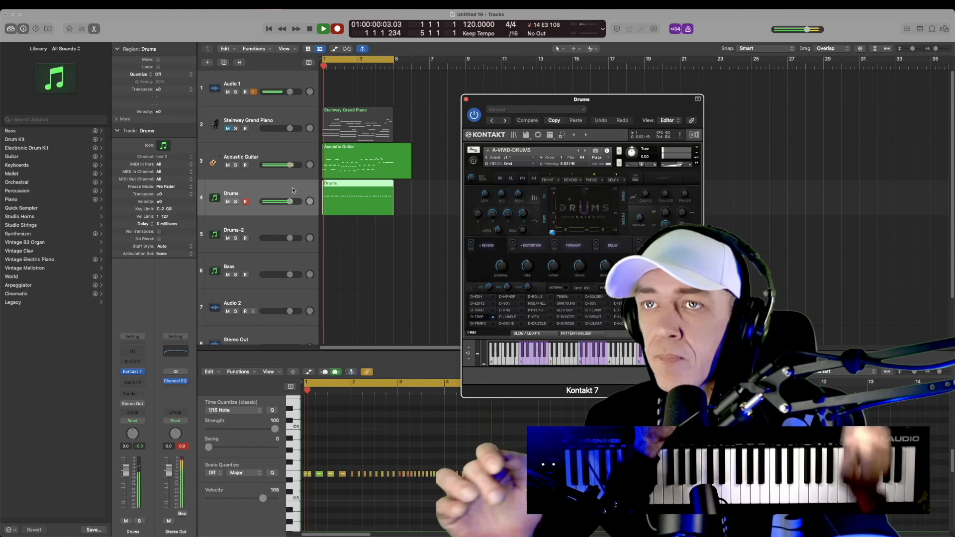
Step: Select the four drum notes in bar 1 and quantize them to 1/16 Note
left_click_drag(370, 463, 305, 500)
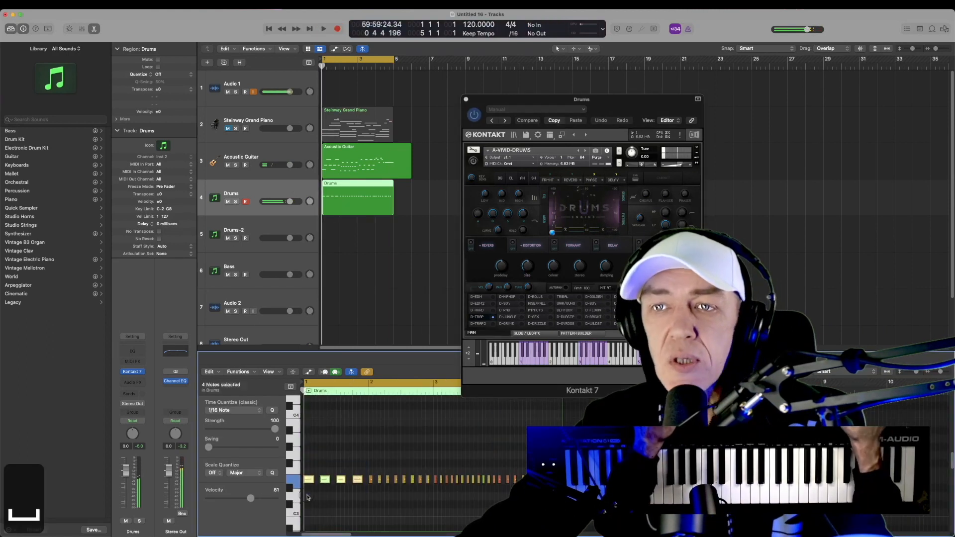
key("q")
left_click(230, 411)
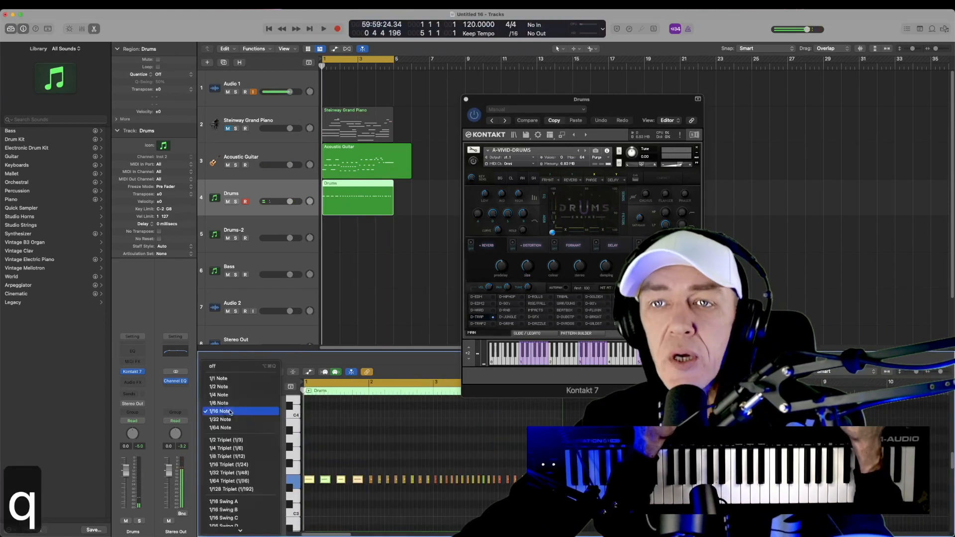
left_click(242, 412)
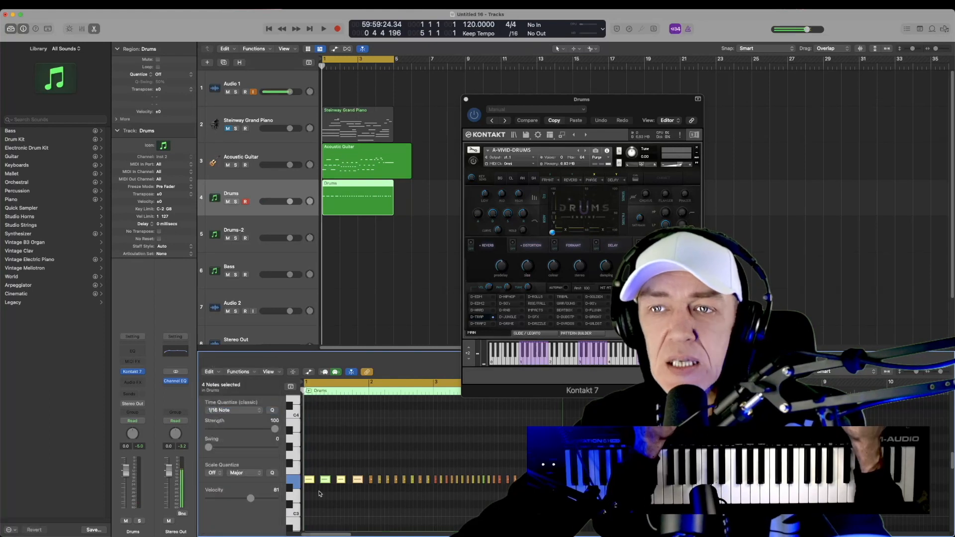
Step: Quantize the bar 2 drum notes to 1/16 Note and the bar 3 drum notes to 1/8 Triplet (1/12)
left_click_drag(369, 473, 434, 503)
key("q")
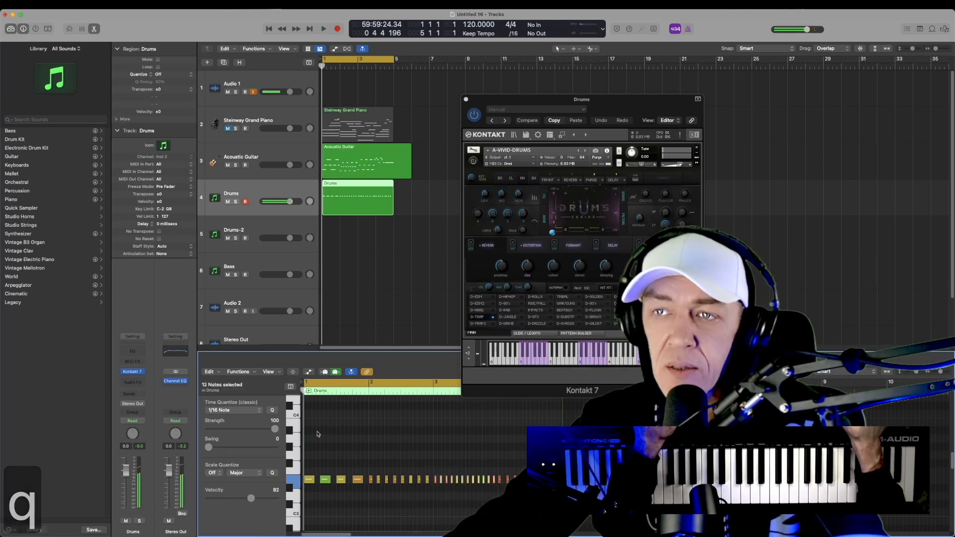
left_click(246, 410)
left_click(249, 456)
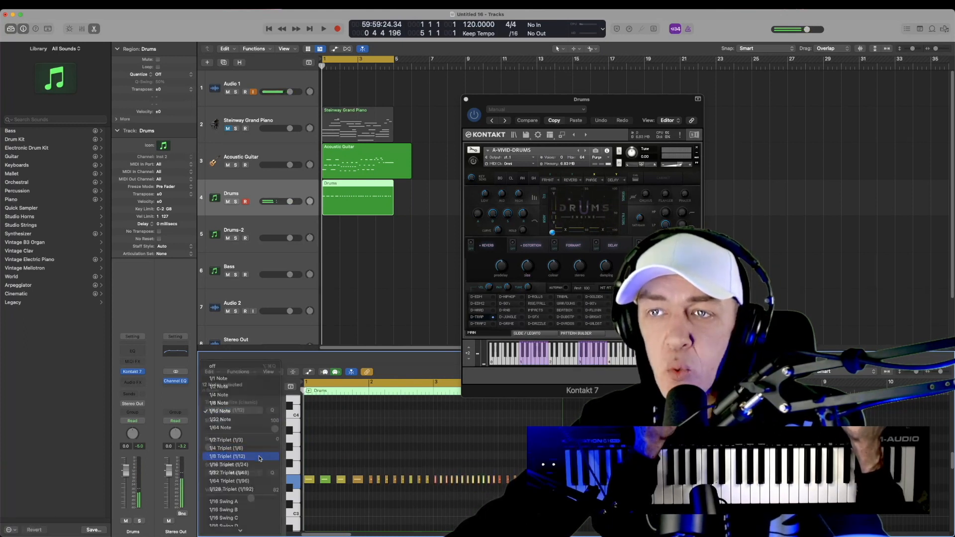
Step: Select the drum notes in bar 4 and quantize them to 1/4 Triplet (1/6)
left_click_drag(500, 469, 564, 489)
left_click(243, 410)
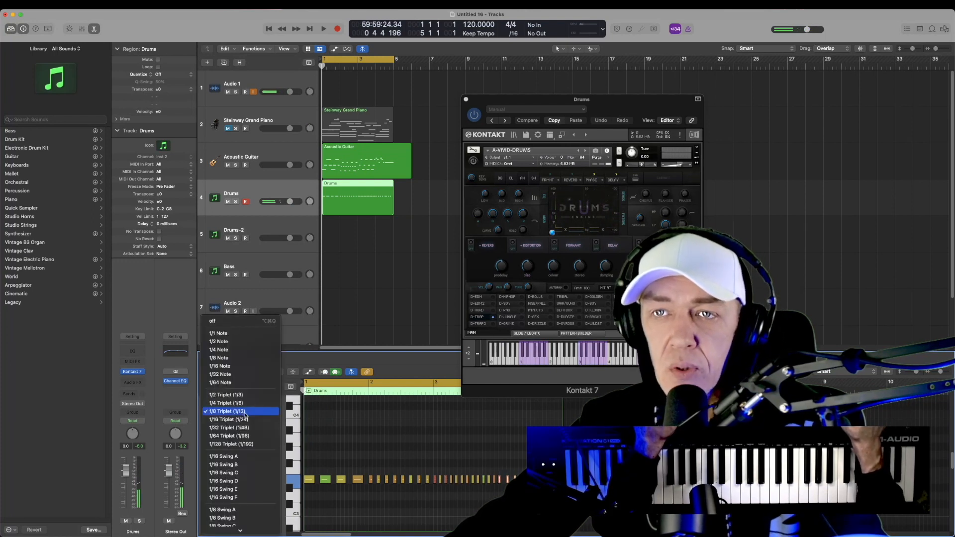
left_click(242, 403)
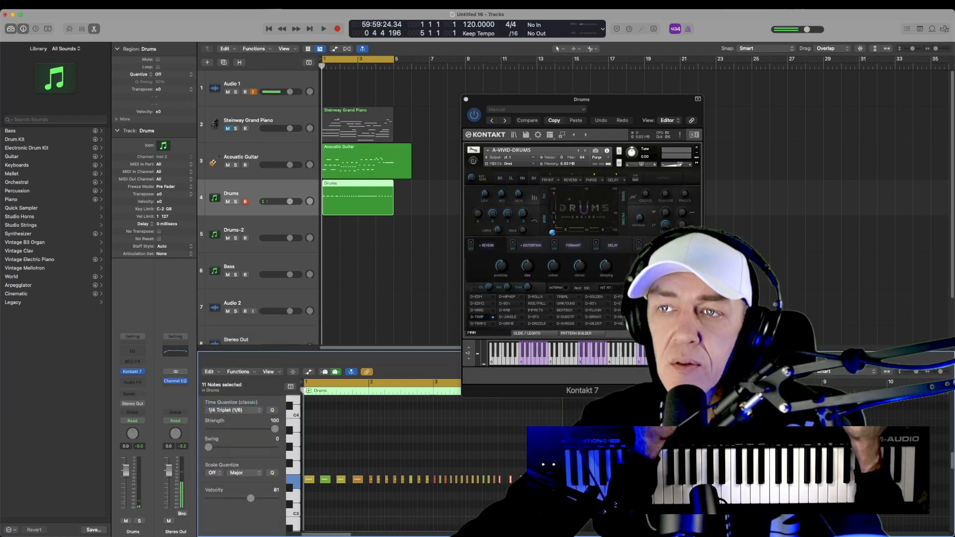
Step: Play the quantized drum pattern through the cycle and delete the unwanted notes in bar 4
key("space")
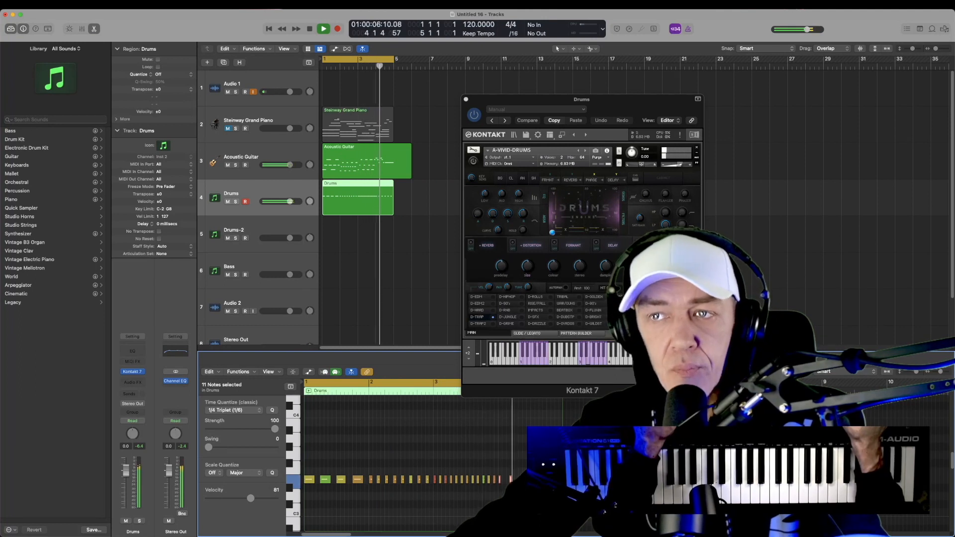
key("BackSpace")
key("space")
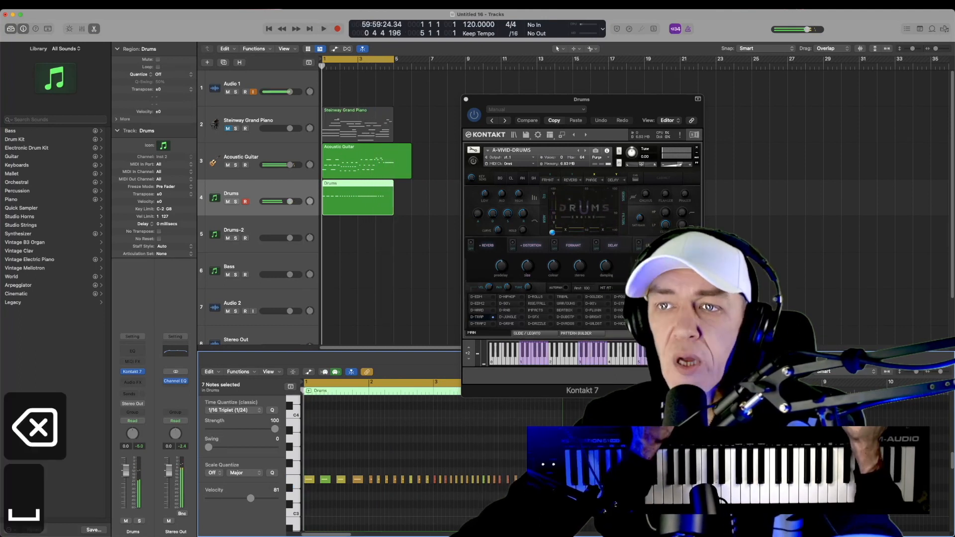
Step: Unmute the Steinway Grand Piano track and play it together with the guitar and drums through the four-bar cycle
left_click(227, 129)
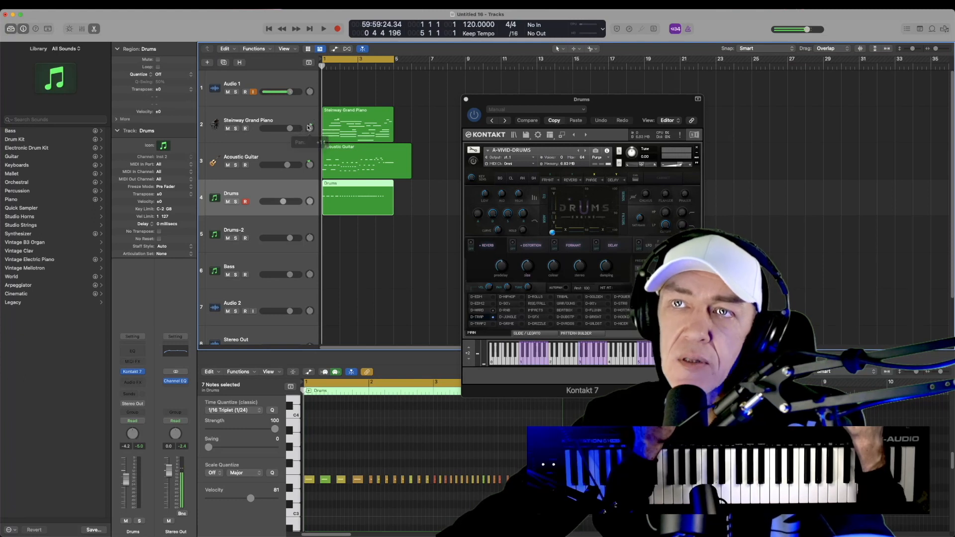
key("space")
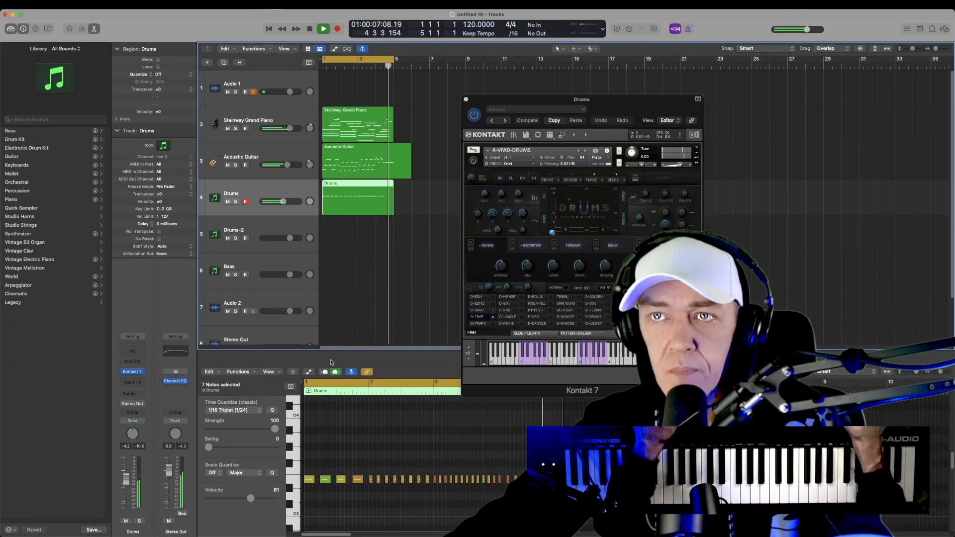
key("space")
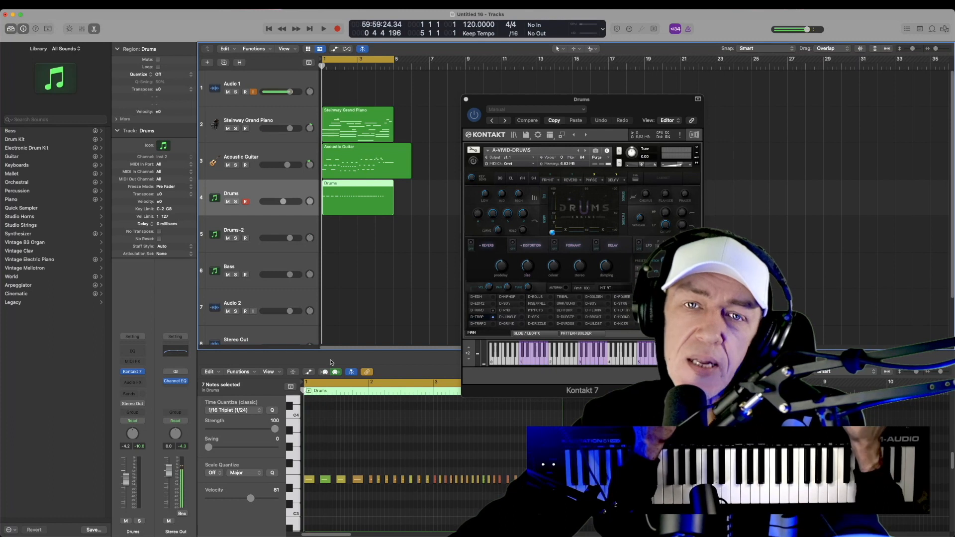